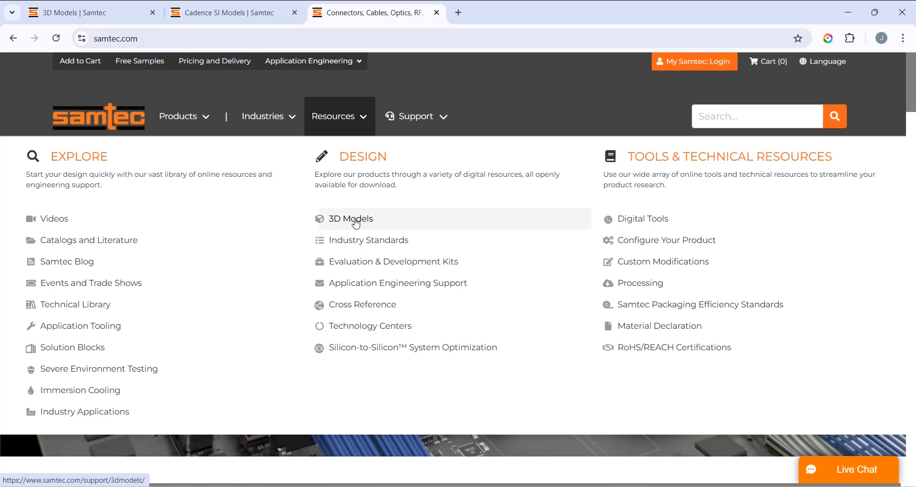
Open Samtec's 3D Models resource page and choose the FTMH product series.
{"action": "left_click", "coordinate": [356, 220]}
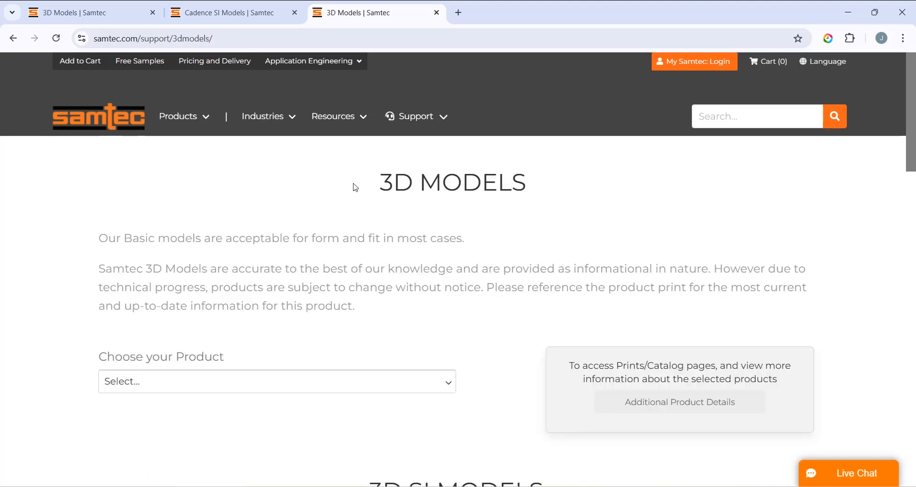
{"action": "left_click", "coordinate": [103, 19]}
{"action": "left_click", "coordinate": [448, 385]}
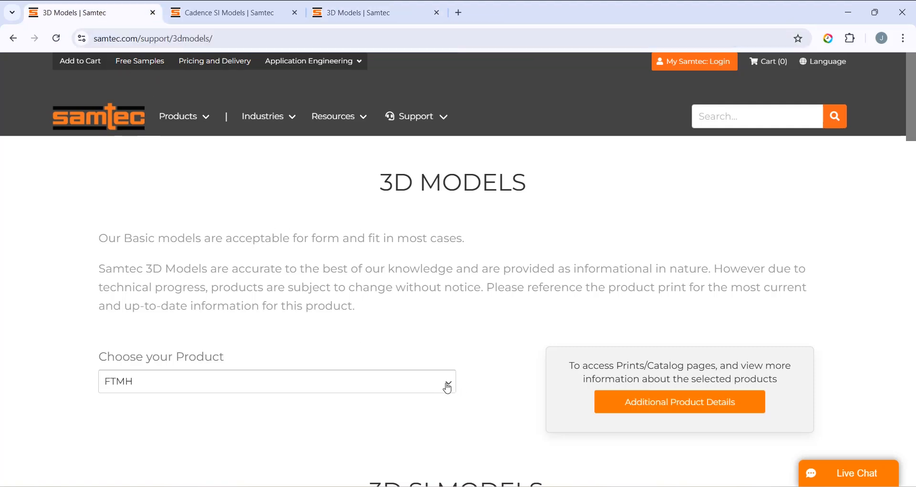
{"action": "scroll", "coordinate": [359, 96], "scroll_direction": "down", "scroll_amount": 1}
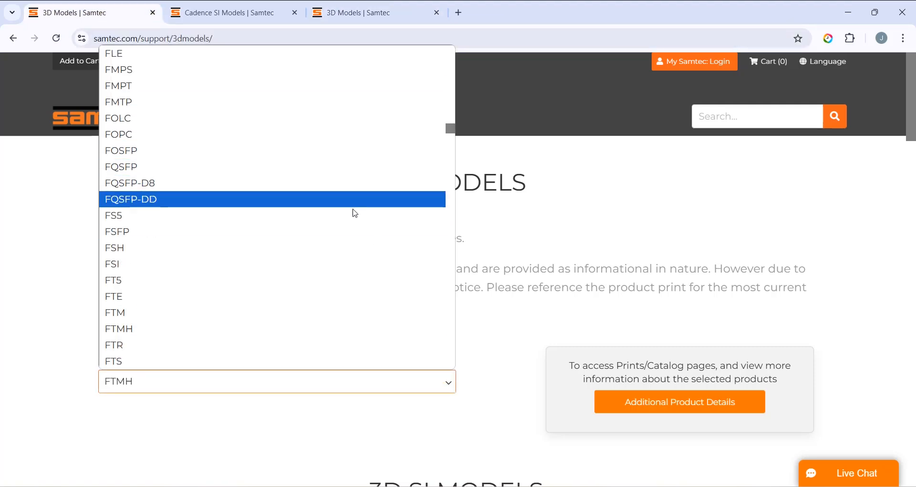
{"action": "scroll", "coordinate": [348, 327], "scroll_direction": "down", "scroll_amount": 2}
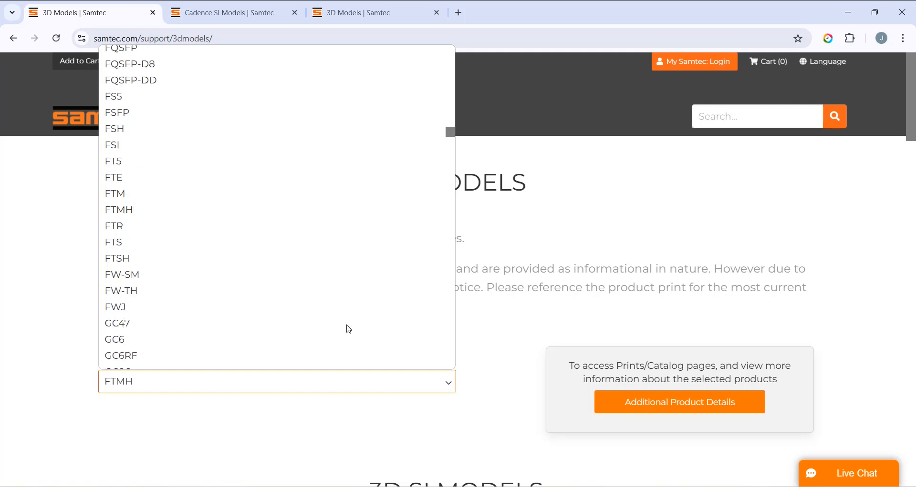
{"action": "left_click", "coordinate": [176, 215]}
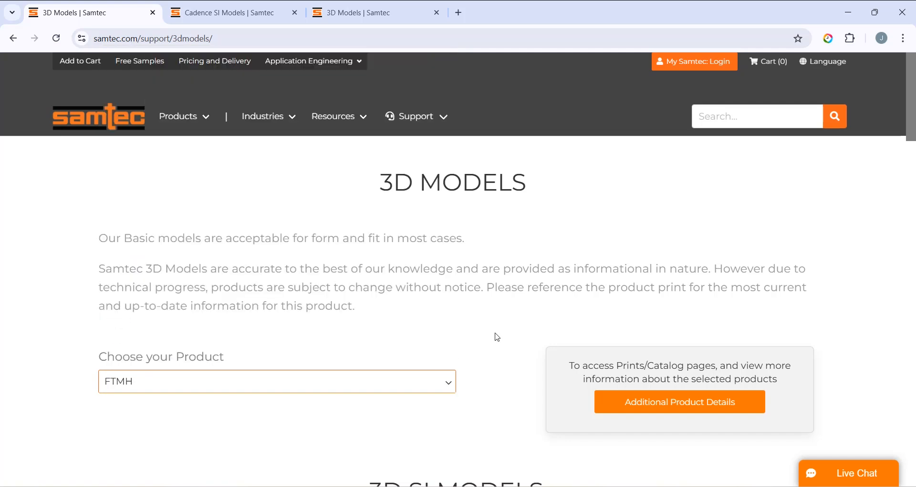
Show the 3D preview of the configured FTMH connector and inspect it from the front, back and bottom.
{"action": "scroll", "coordinate": [495, 337], "scroll_direction": "down", "scroll_amount": 8}
{"action": "scroll", "coordinate": [496, 337], "scroll_direction": "down", "scroll_amount": 3}
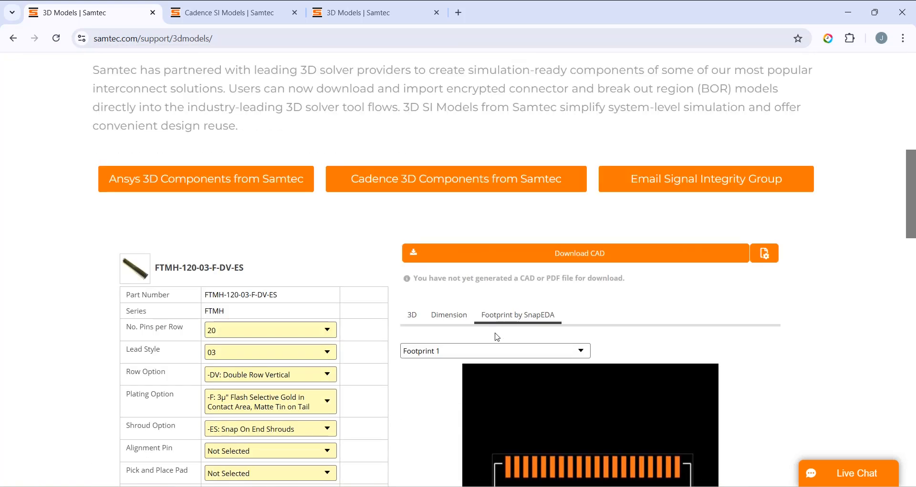
{"action": "left_click", "coordinate": [412, 197]}
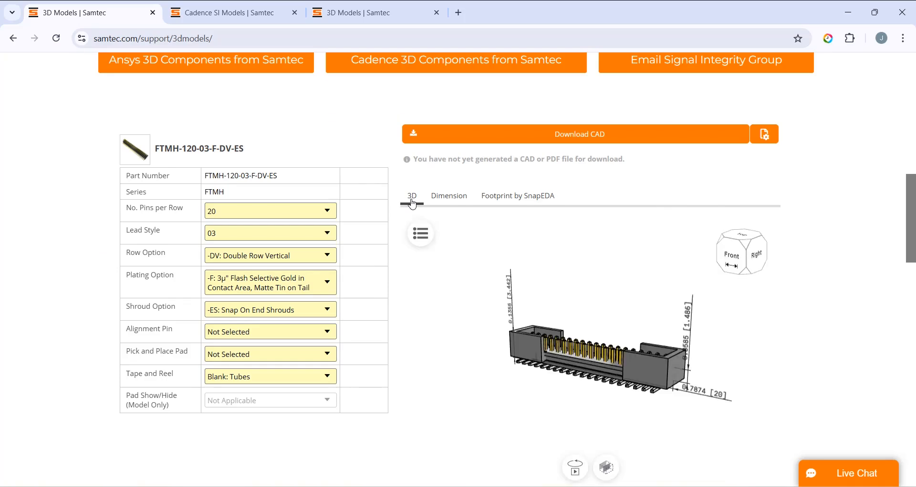
{"action": "left_click", "coordinate": [732, 255]}
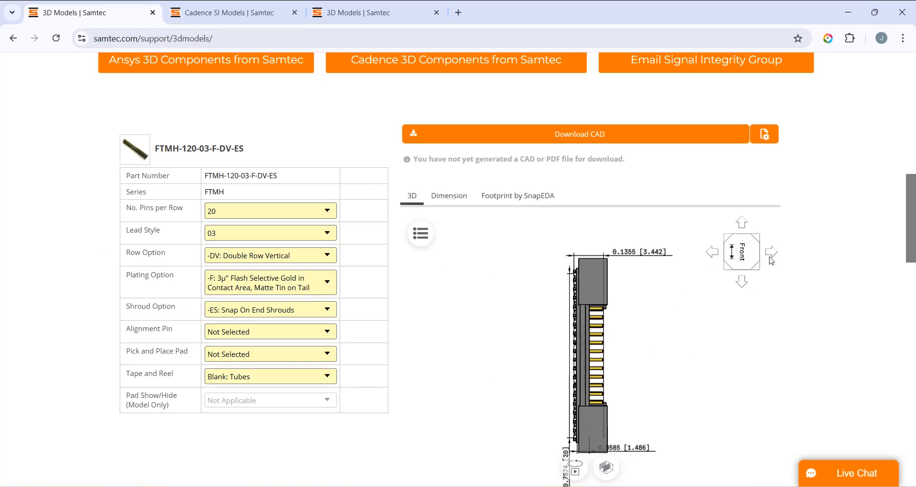
{"action": "left_click", "coordinate": [771, 256]}
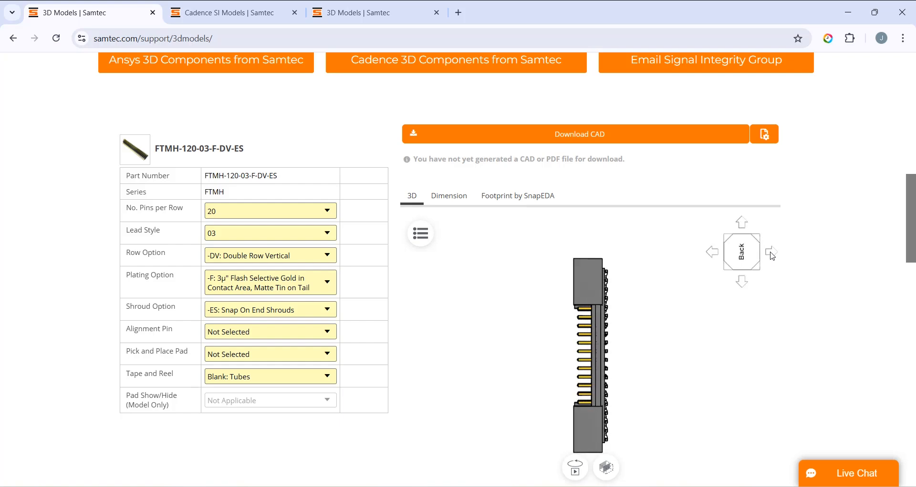
Set the connector to 24 pins per row, update the preview and display its SnapEDA footprint.
{"action": "left_click", "coordinate": [329, 219]}
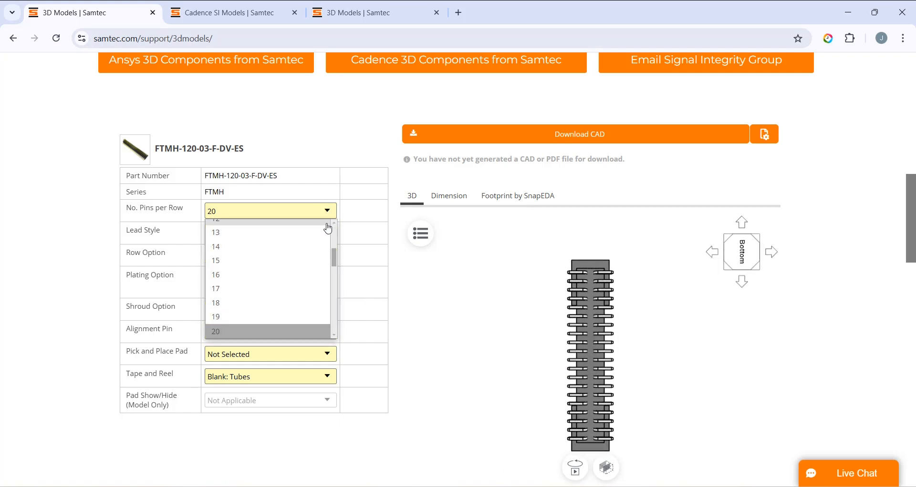
{"action": "left_click_drag", "start_coordinate": [335, 261], "coordinate": [335, 269]}
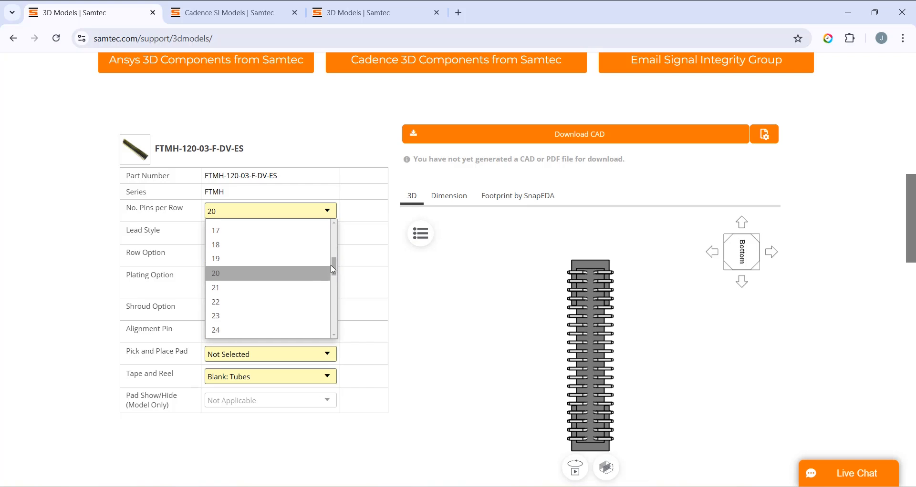
{"action": "left_click", "coordinate": [266, 329]}
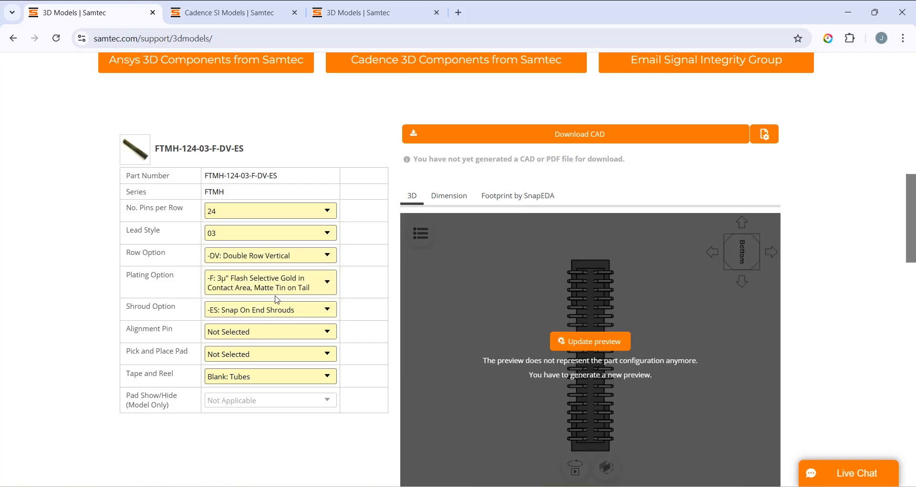
{"action": "left_click", "coordinate": [610, 352]}
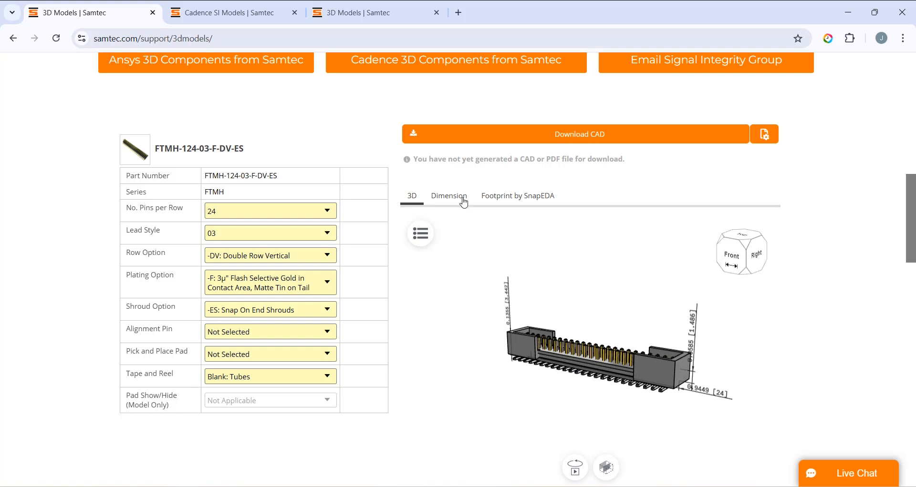
{"action": "left_click", "coordinate": [510, 206]}
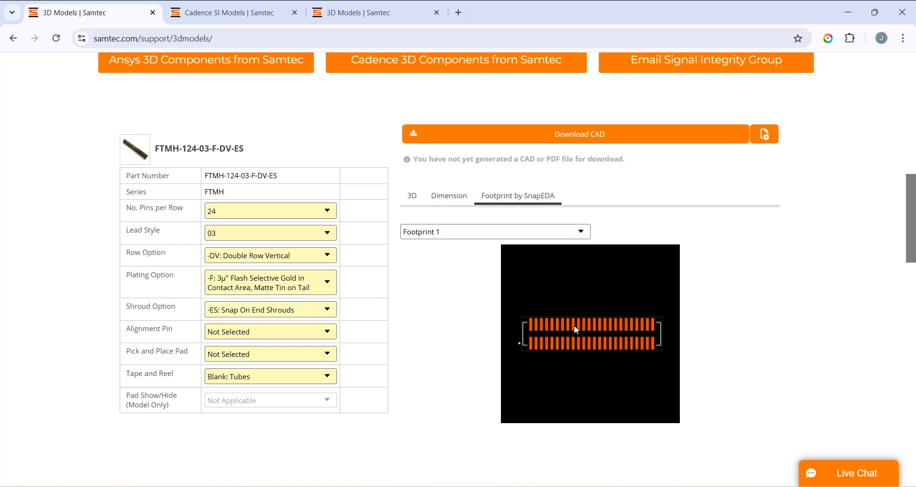
Open the connector's CAD download options and browse the available Electronics (EDA) formats.
{"action": "left_click", "coordinate": [687, 139]}
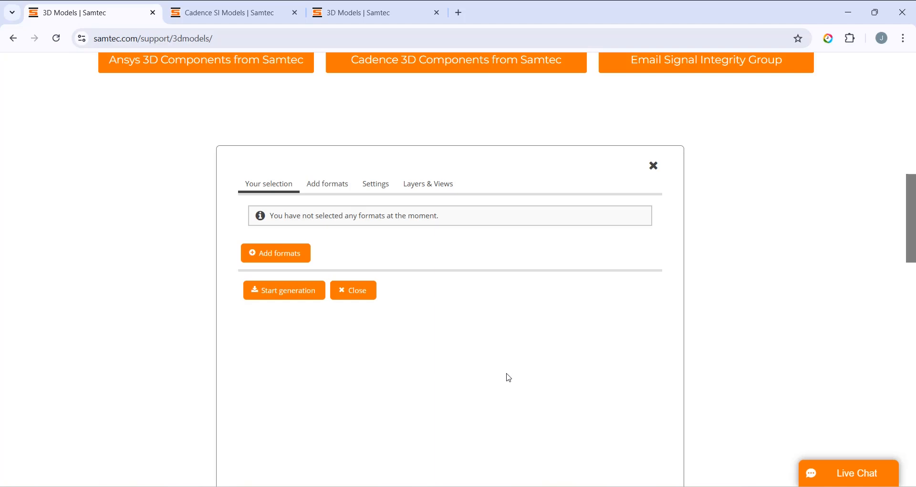
{"action": "left_click", "coordinate": [325, 186]}
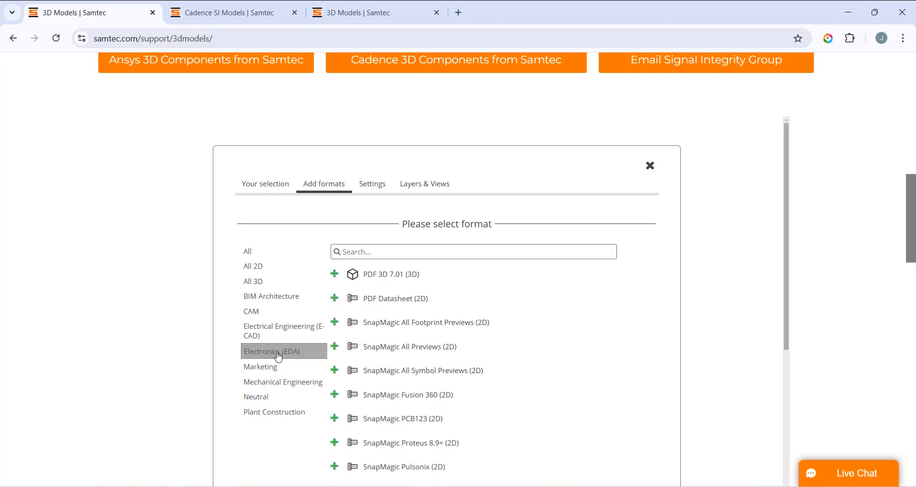
{"action": "scroll", "coordinate": [525, 379], "scroll_direction": "down", "scroll_amount": 6}
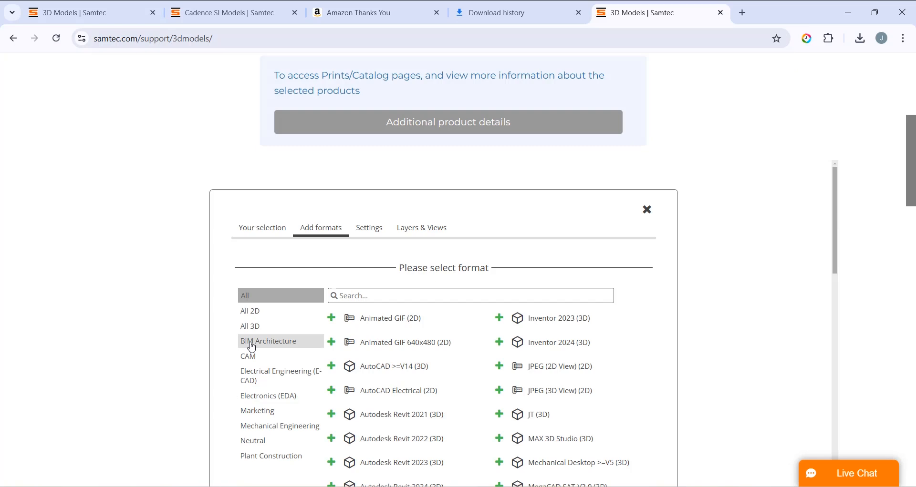
Add the STEP AP214 format from the 3D formats to the download selection and start generating the CAD file.
{"action": "left_click", "coordinate": [251, 329]}
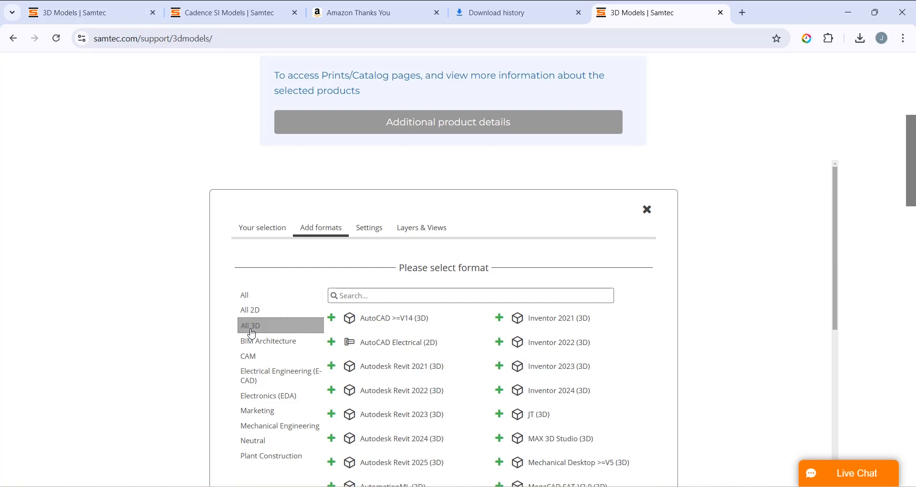
{"action": "scroll", "coordinate": [498, 356], "scroll_direction": "down", "scroll_amount": 1}
{"action": "scroll", "coordinate": [520, 367], "scroll_direction": "down", "scroll_amount": 7}
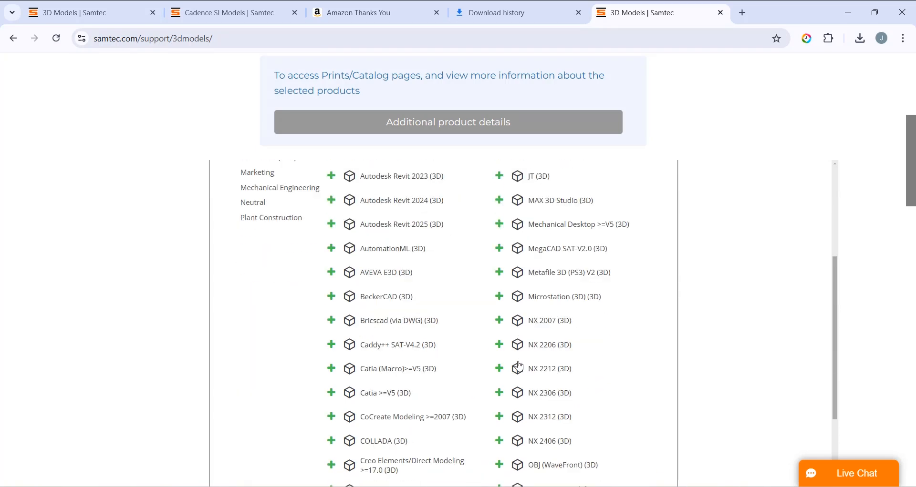
{"action": "scroll", "coordinate": [520, 367], "scroll_direction": "down", "scroll_amount": 5}
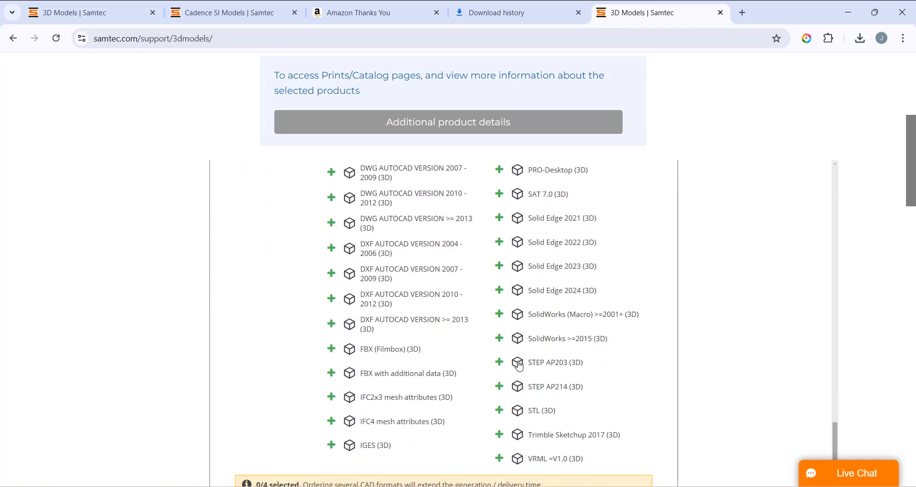
{"action": "left_click", "coordinate": [500, 389]}
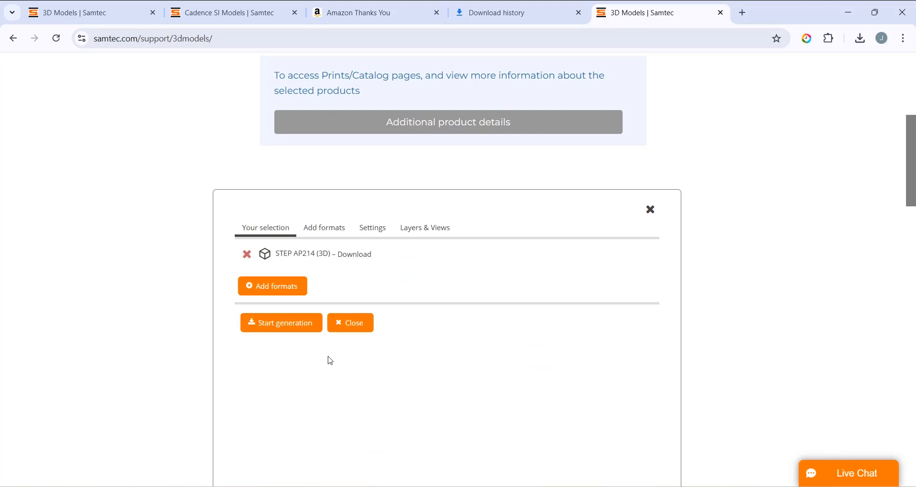
{"action": "left_click", "coordinate": [277, 325]}
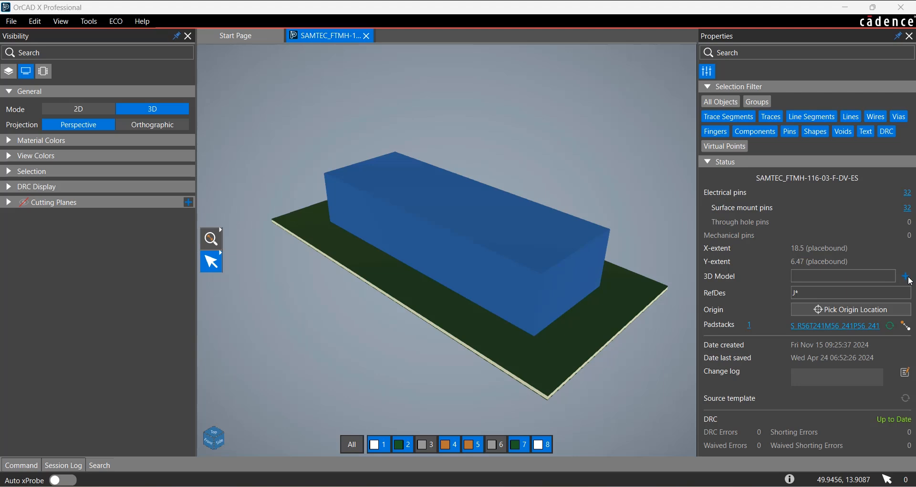
In OrCAD X, assign FTMH-116-03-F-DV-ES.stp as the footprint's 3D model and automatically align its 3D location.
{"action": "left_click", "coordinate": [908, 279]}
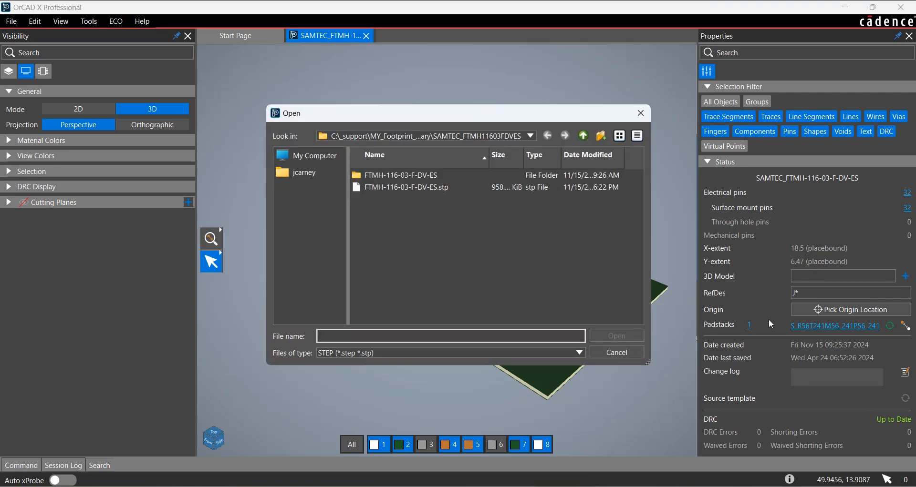
{"action": "double_click", "coordinate": [411, 188]}
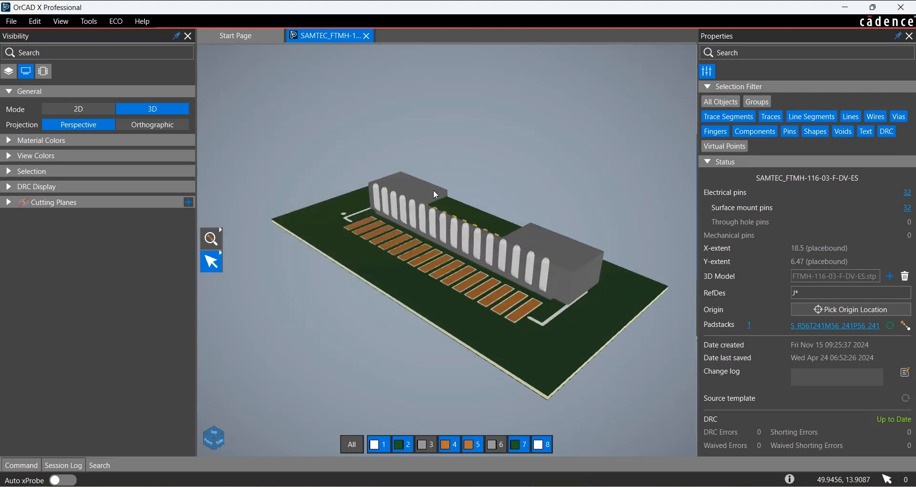
{"action": "left_click", "coordinate": [708, 163]}
{"action": "left_click", "coordinate": [774, 214]}
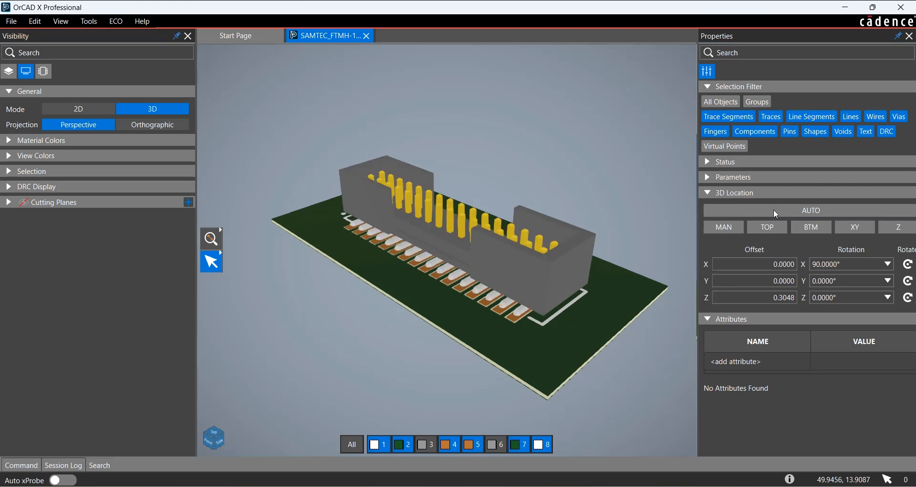
Manually raise the 3D model above the board, rotate it about X to 0°, and apply XY alignment.
{"action": "left_click", "coordinate": [734, 230]}
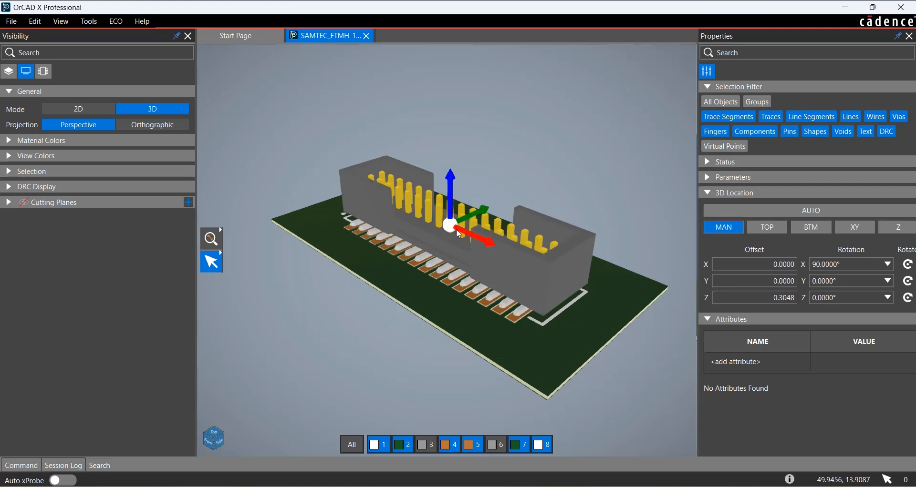
{"action": "left_click_drag", "start_coordinate": [456, 229], "coordinate": [457, 188]}
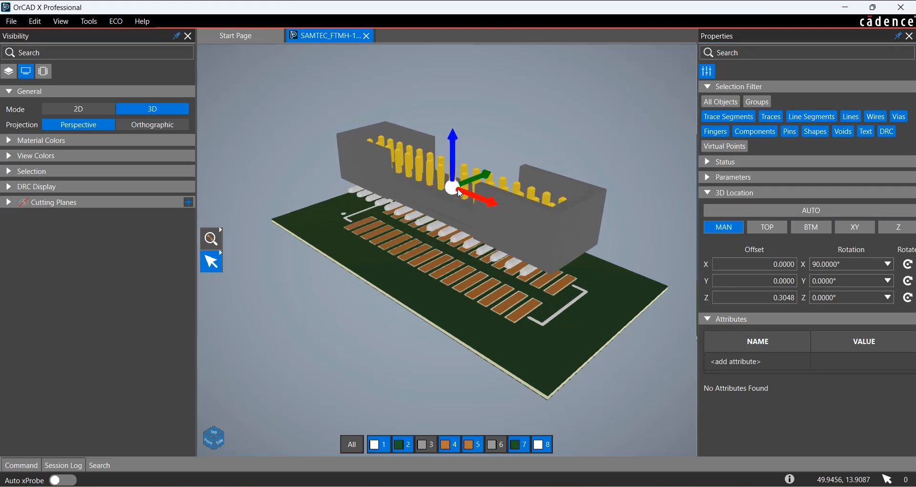
{"action": "left_click", "coordinate": [909, 265]}
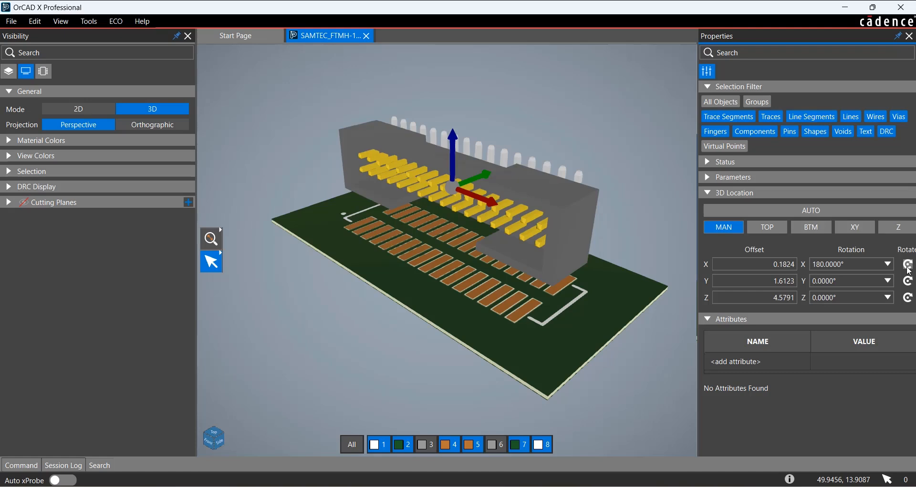
{"action": "left_click", "coordinate": [908, 265]}
{"action": "left_click", "coordinate": [908, 265]}
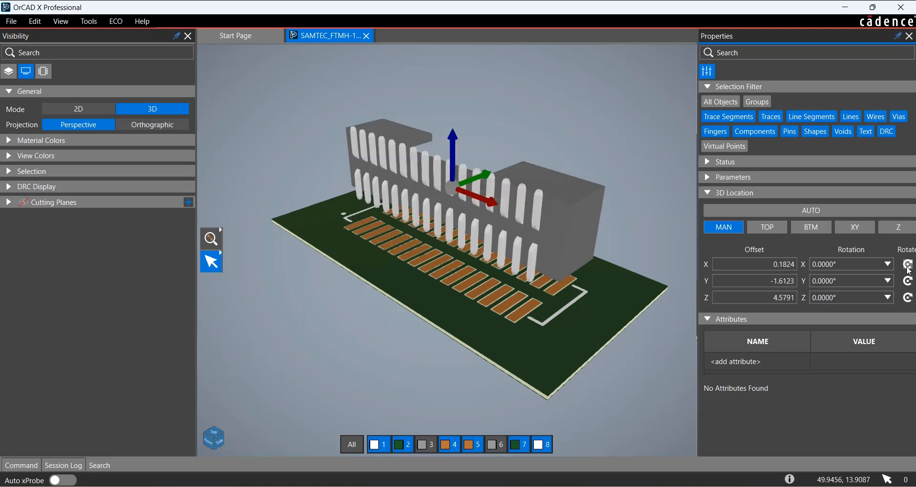
{"action": "left_click", "coordinate": [857, 228]}
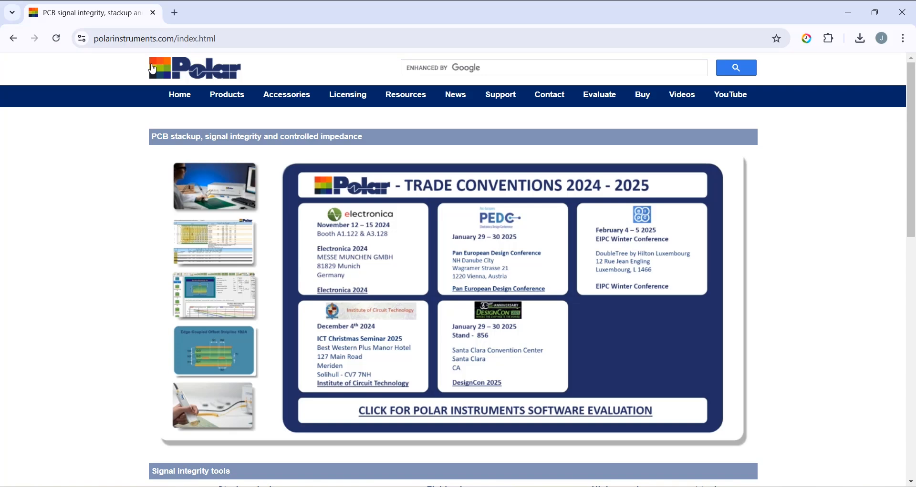
Switch to the Polar Instruments website in the browser and open the Speedstack PCB product page.
{"action": "scroll", "coordinate": [241, 203], "scroll_direction": "down", "scroll_amount": 6}
{"action": "scroll", "coordinate": [241, 203], "scroll_direction": "up", "scroll_amount": 6}
{"action": "mouse_move", "coordinate": [225, 98]}
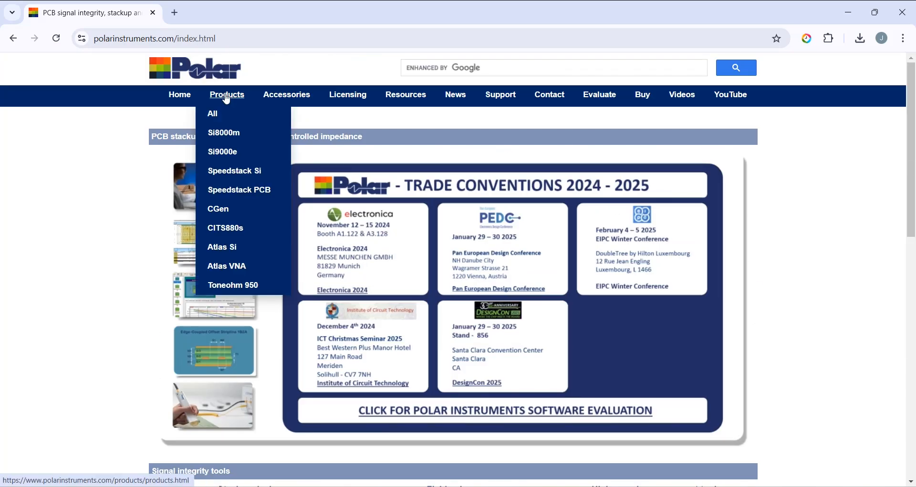
{"action": "left_click", "coordinate": [232, 190]}
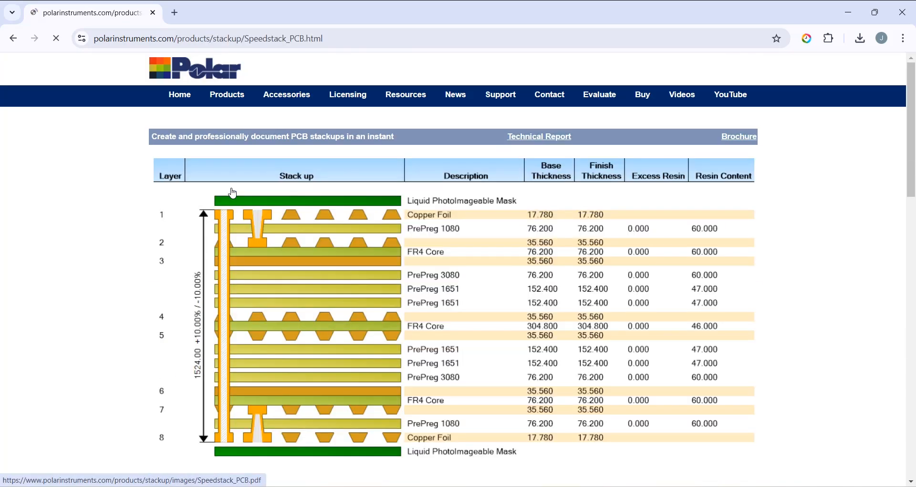
Browse Polar's video library and open the Speedstack PCB video on IPC2581 import/export using on-premise material libraries.
{"action": "left_click", "coordinate": [683, 95]}
{"action": "scroll", "coordinate": [660, 274], "scroll_direction": "down", "scroll_amount": 20}
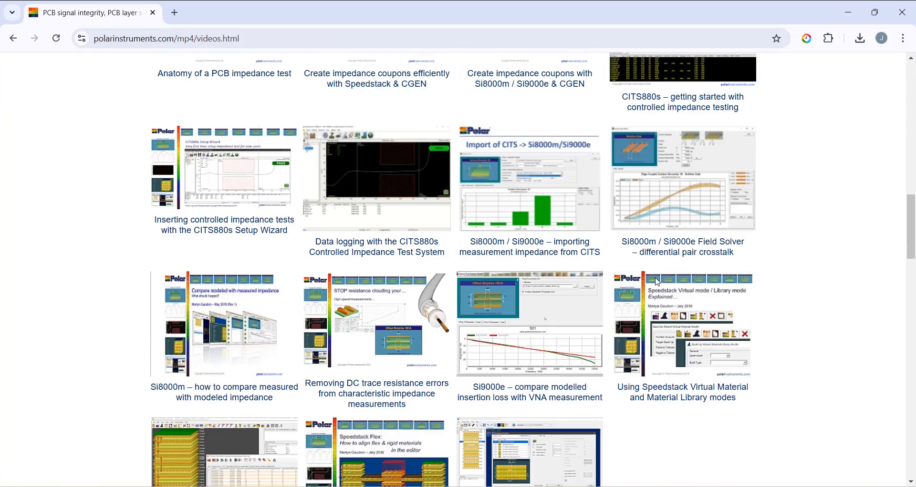
{"action": "scroll", "coordinate": [658, 282], "scroll_direction": "down", "scroll_amount": 15}
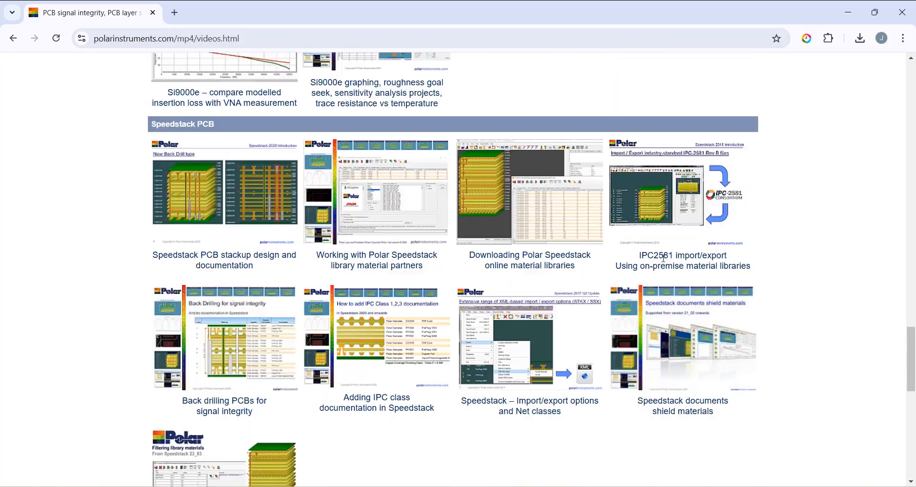
{"action": "left_click", "coordinate": [671, 223]}
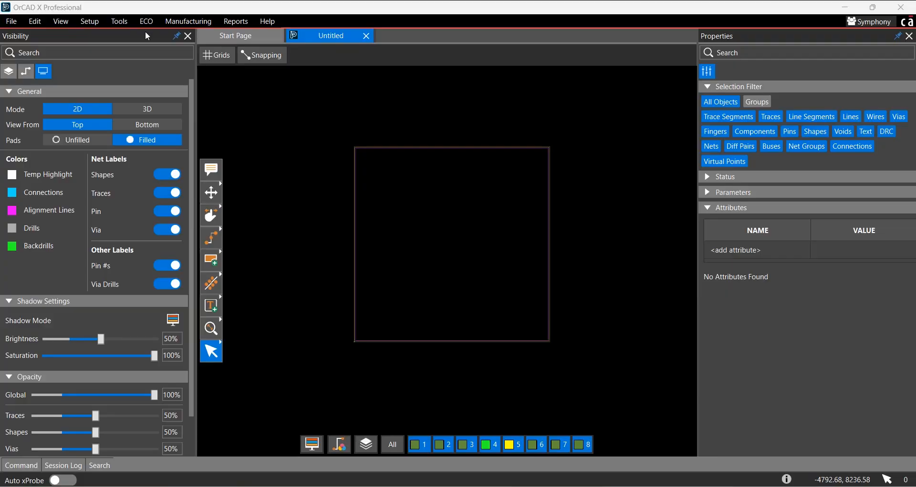
In OrCAD X, import the IPC2581 file HDI_cross_Section.xml into the board's cross-section using Overwrite mode, and review the resulting layer stack.
{"action": "left_click", "coordinate": [121, 24]}
{"action": "left_click", "coordinate": [141, 49]}
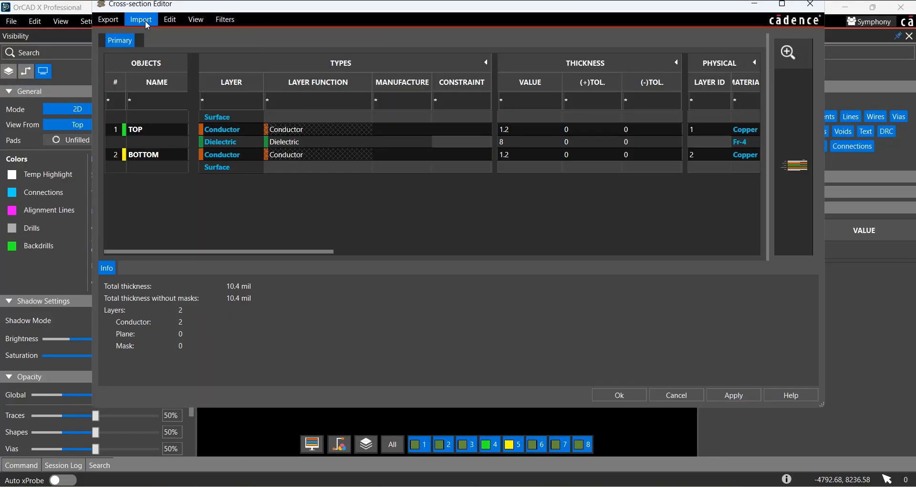
{"action": "left_click", "coordinate": [145, 21]}
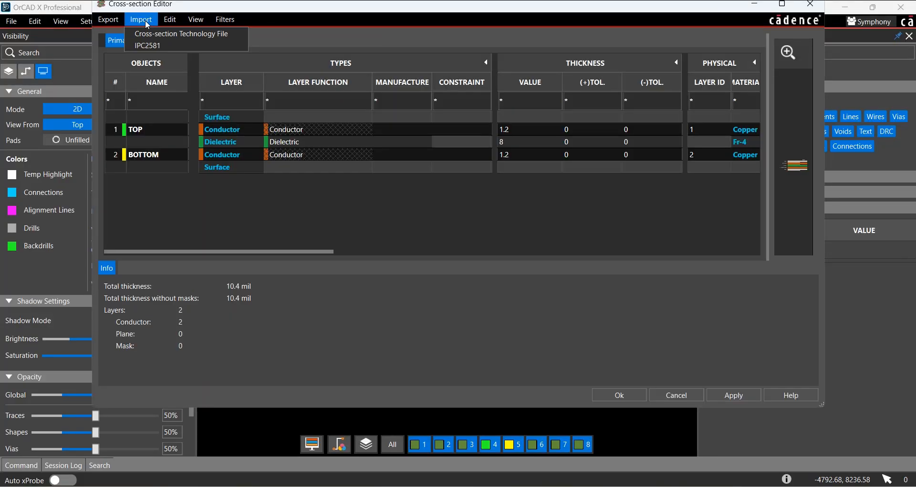
{"action": "left_click", "coordinate": [165, 45]}
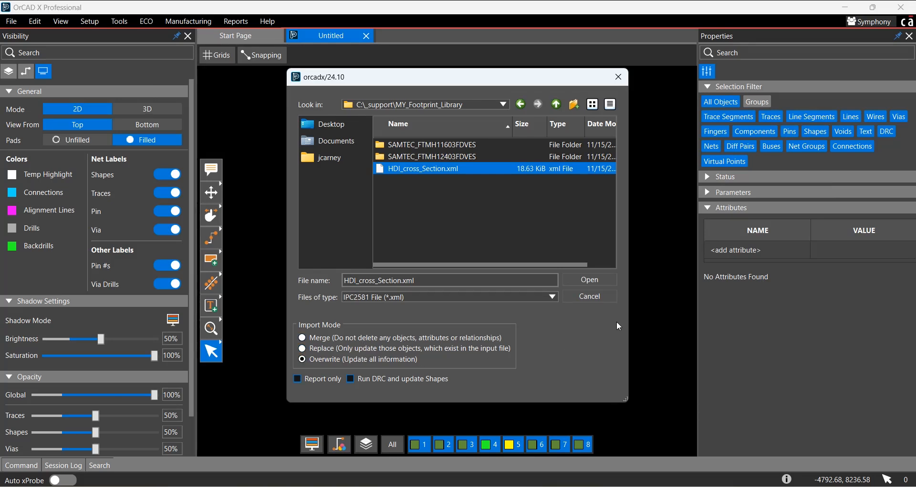
{"action": "left_click", "coordinate": [596, 283]}
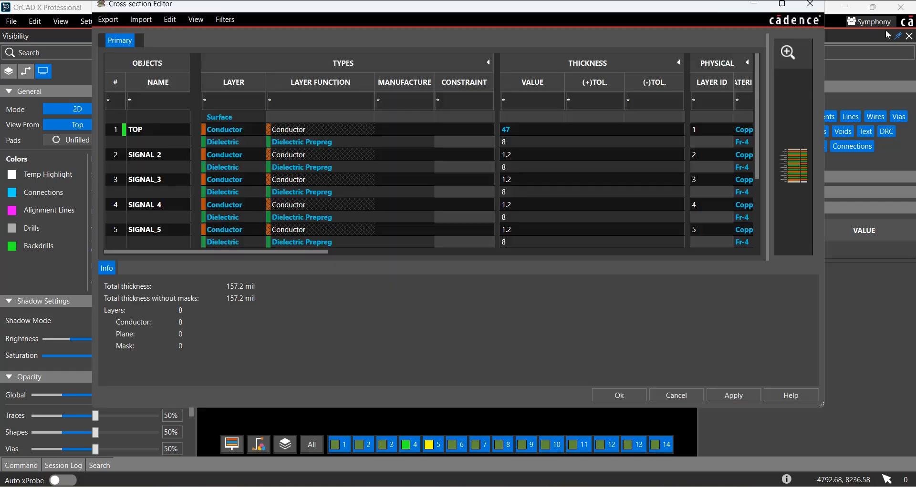
{"action": "scroll", "coordinate": [334, 171], "scroll_direction": "down", "scroll_amount": 3}
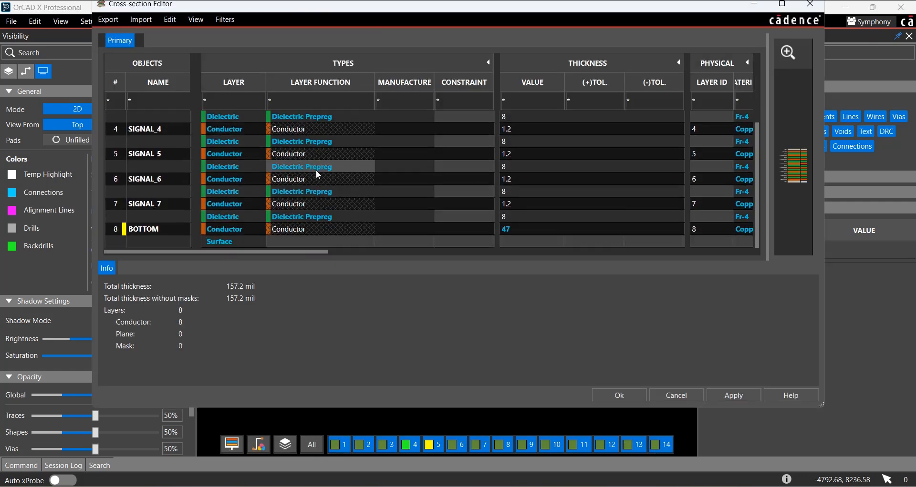
{"action": "scroll", "coordinate": [318, 175], "scroll_direction": "up", "scroll_amount": 3}
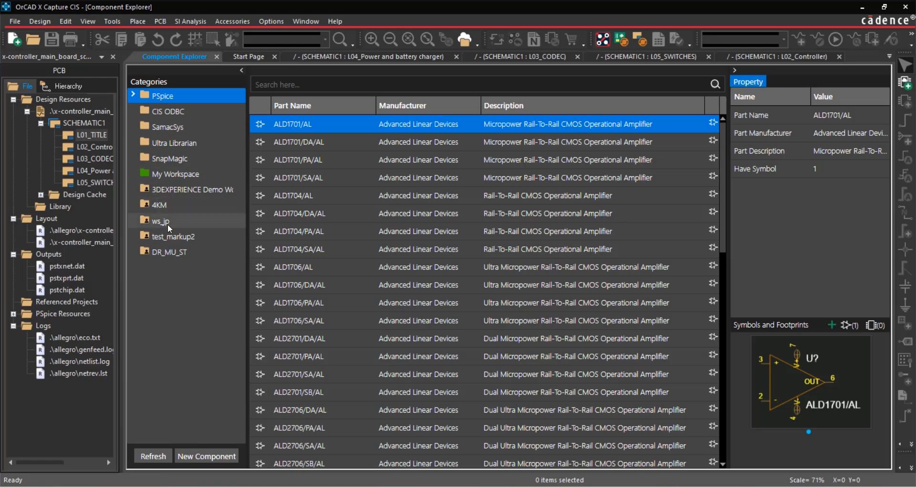
In OrCAD X Capture CIS, search the Ultra Librarian component category for "texas" and review the pricing details of the first part.
{"action": "left_click", "coordinate": [193, 147]}
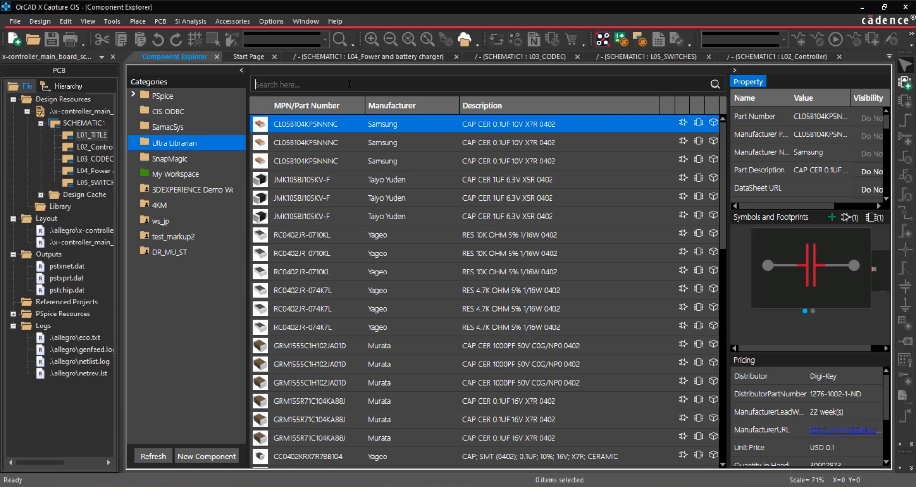
{"action": "type", "text": "texas"}
{"action": "key", "text": "Return"}
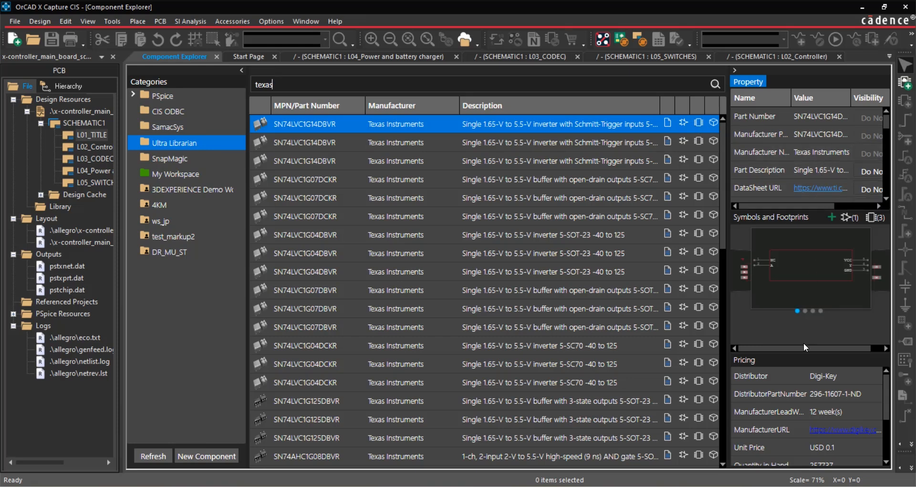
{"action": "scroll", "coordinate": [883, 387], "scroll_direction": "down", "scroll_amount": 1}
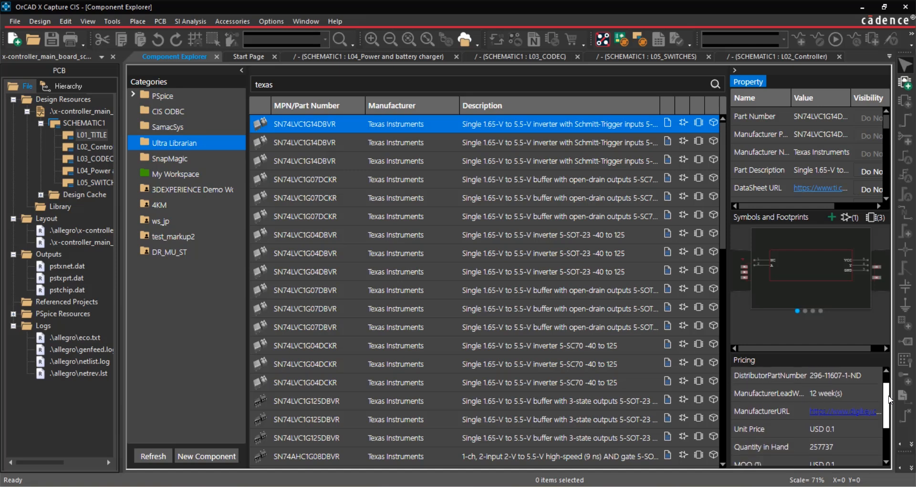
{"action": "left_click_drag", "start_coordinate": [889, 400], "coordinate": [881, 366]}
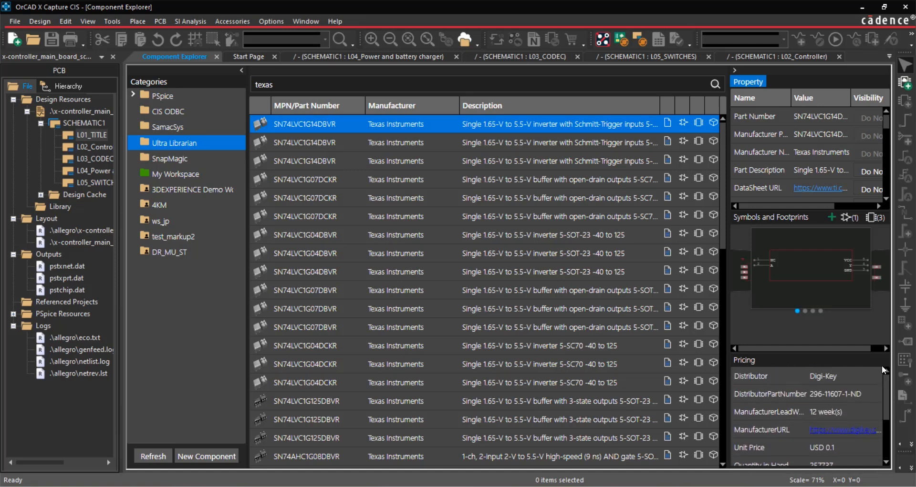
Begin adding SN74LVC1G14DBVR to the library, append _company123-S to its part number, and open the lifecycle choices.
{"action": "right_click", "coordinate": [310, 126]}
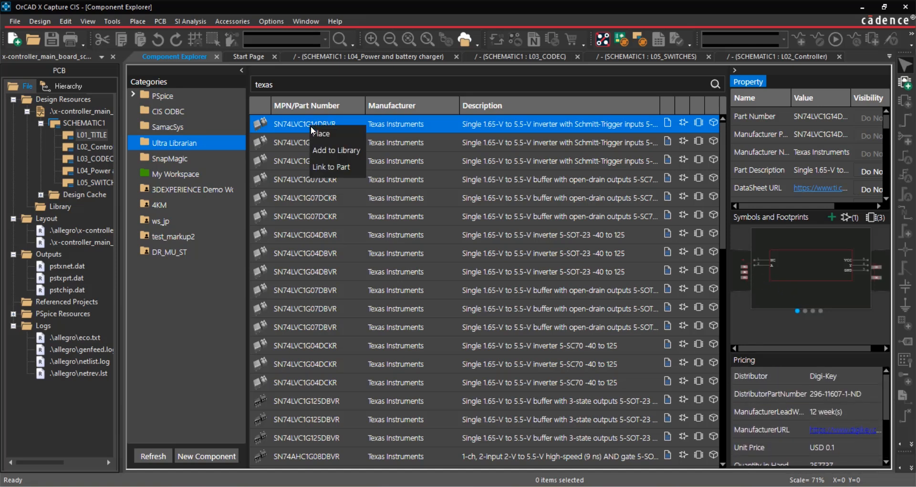
{"action": "left_click", "coordinate": [355, 152]}
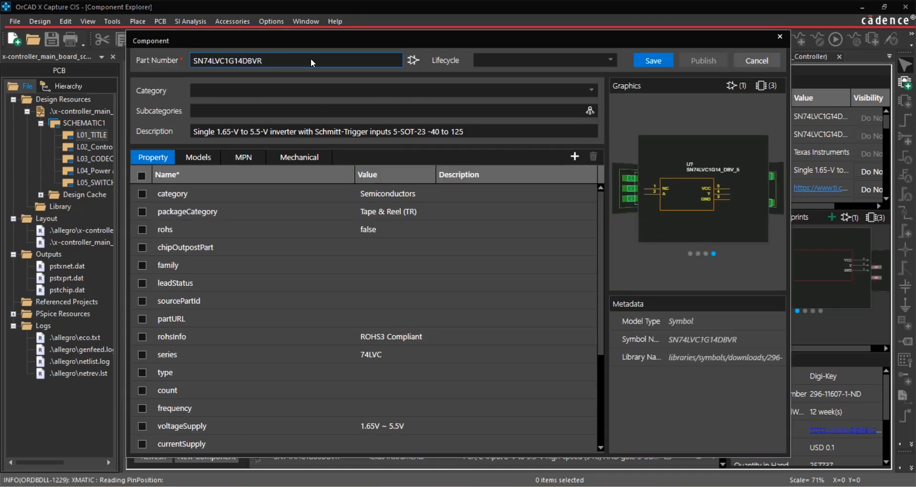
{"action": "type", "text": "_c"}
{"action": "type", "text": "ompan"}
{"action": "type", "text": "y123-S"}
{"action": "left_click", "coordinate": [610, 61]}
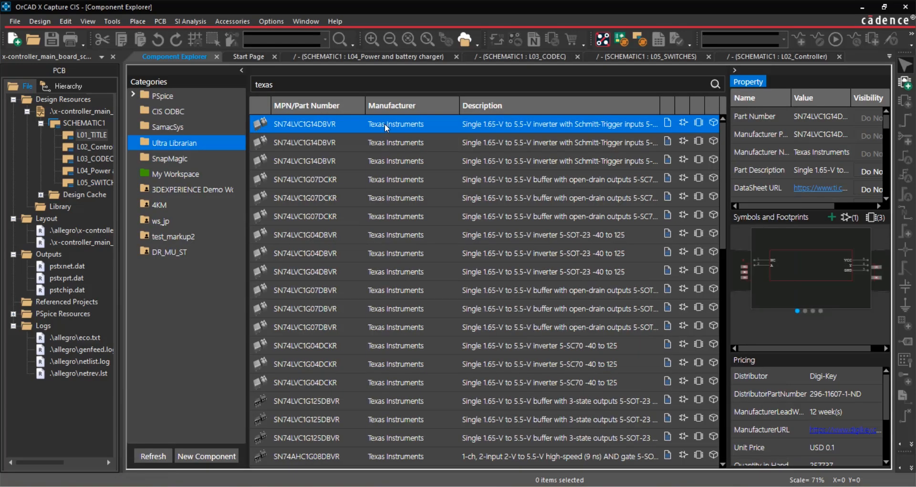
Place the Texas Instruments SN74LVC1G14DBVR on the L01_TITLE schematic page, above the X-Controller Wireless Gamepad title.
{"action": "right_click", "coordinate": [383, 125]}
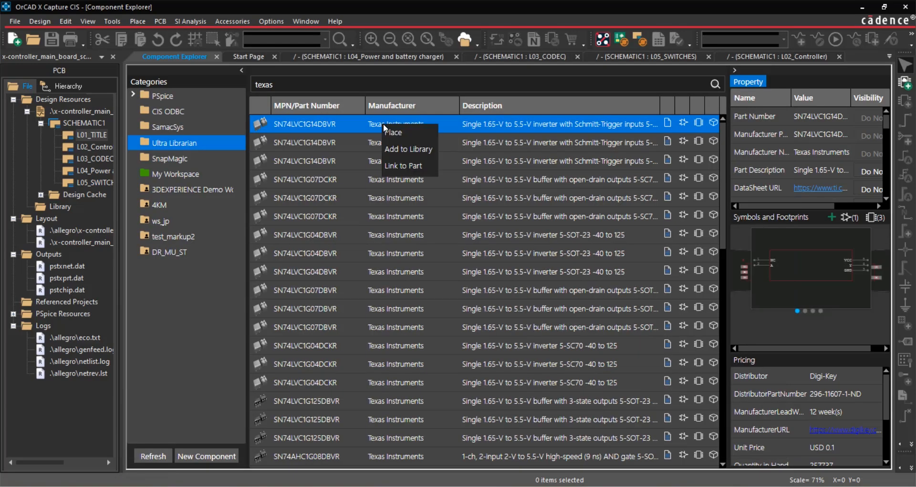
{"action": "left_click", "coordinate": [393, 133]}
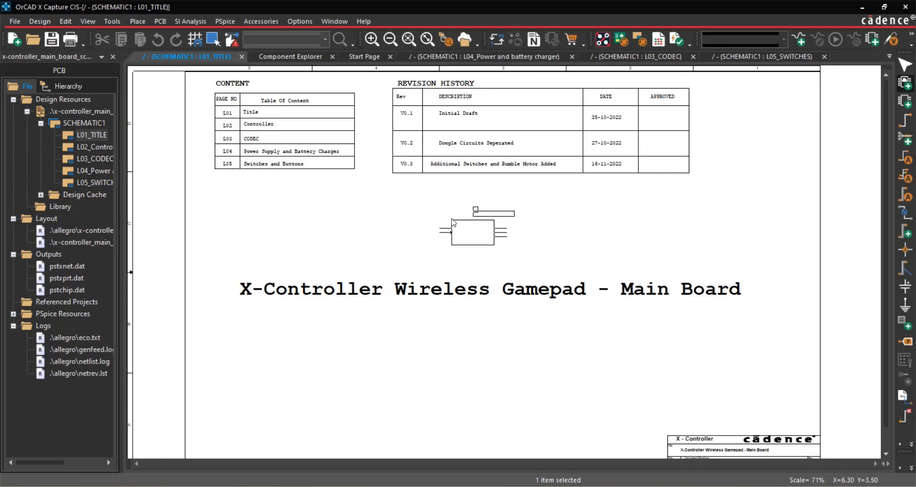
{"action": "left_click", "coordinate": [402, 213]}
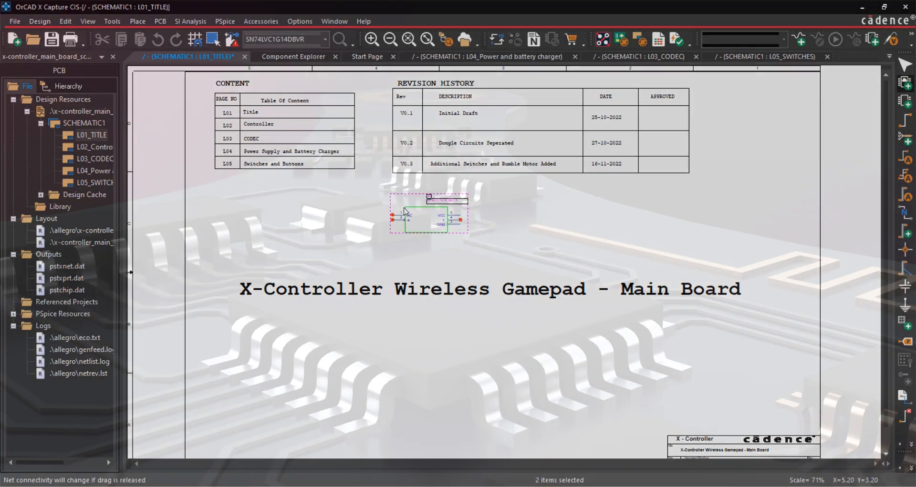